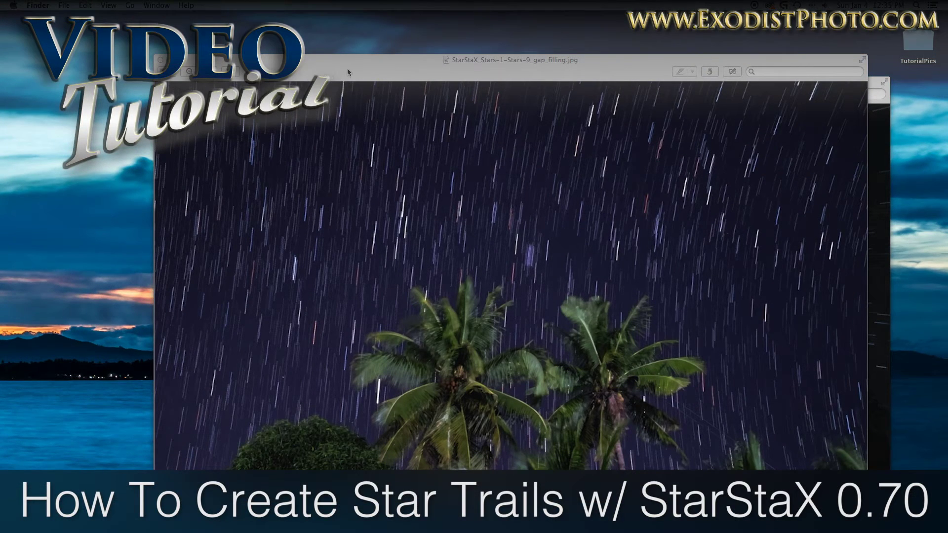
# Close the gap_filling.jpg image in Preview and select Safari's address bar on Google.
pyautogui.click(161, 59)
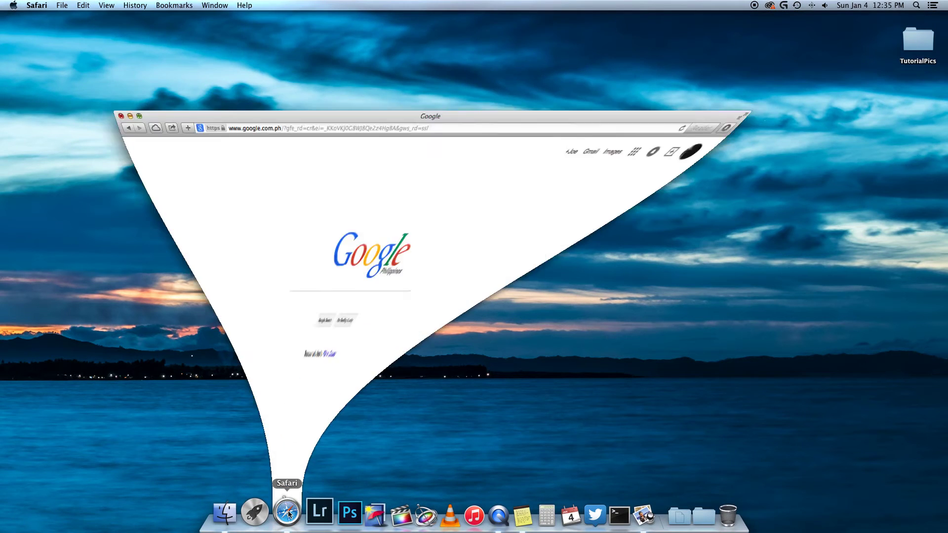
pyautogui.click(360, 53)
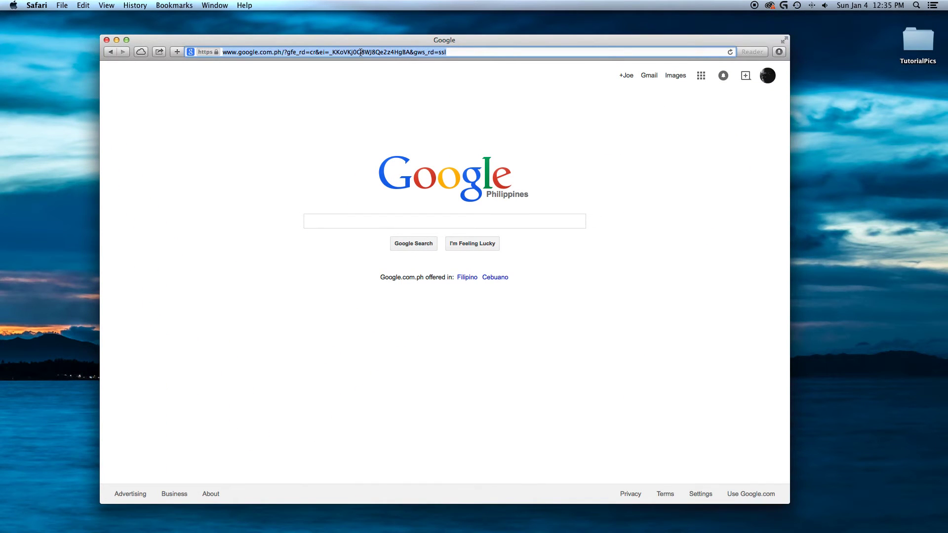
pyautogui.write('www.sta')
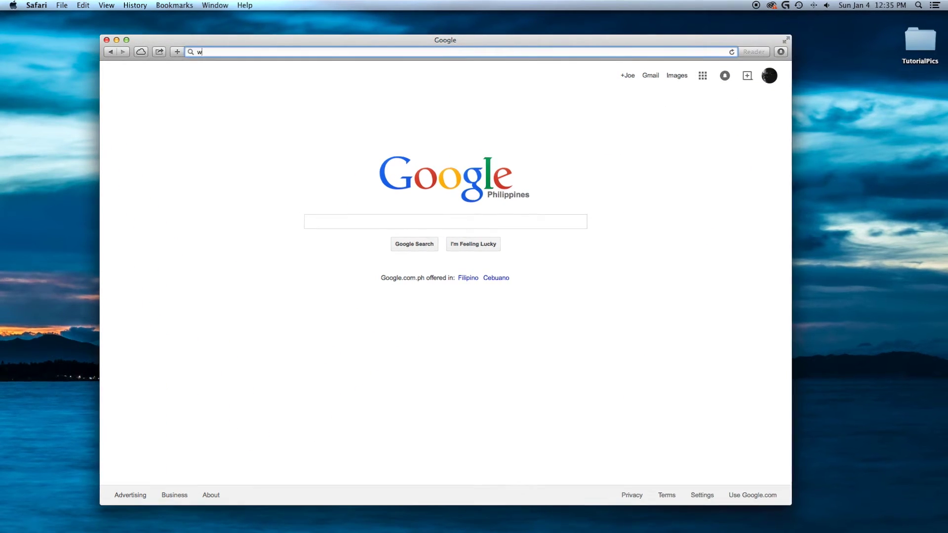
pyautogui.write('rstax')
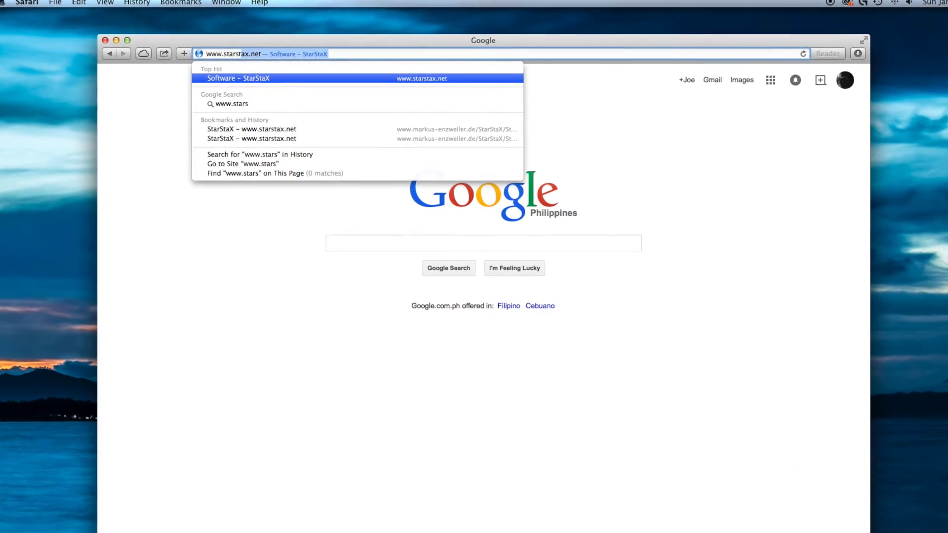
pyautogui.write('.nre')
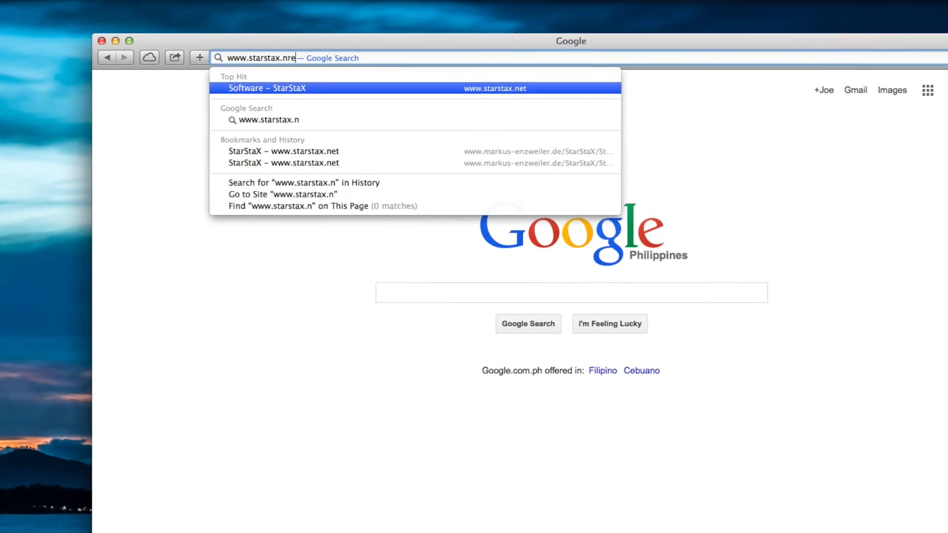
pyautogui.press('BackSpace')
pyautogui.press('BackSpace')
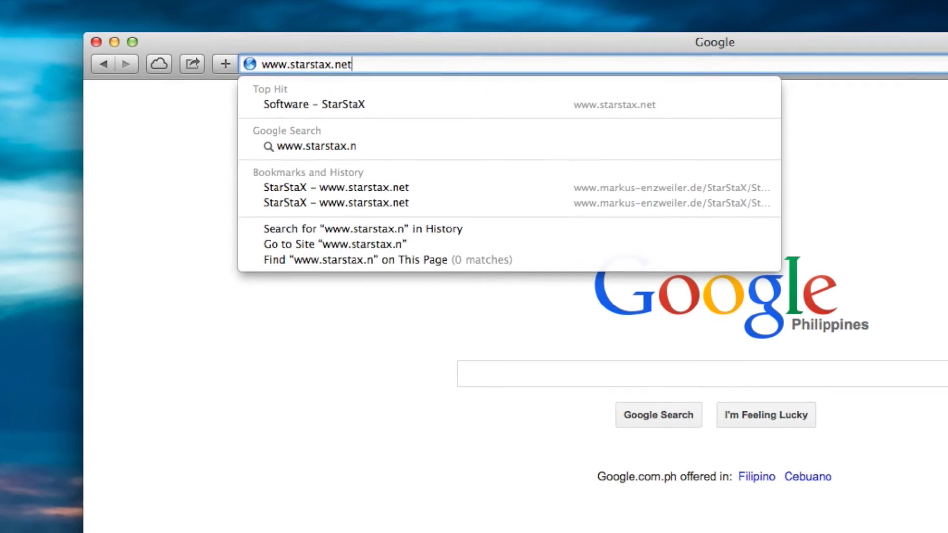
pyautogui.write('et')
pyautogui.press('Return')
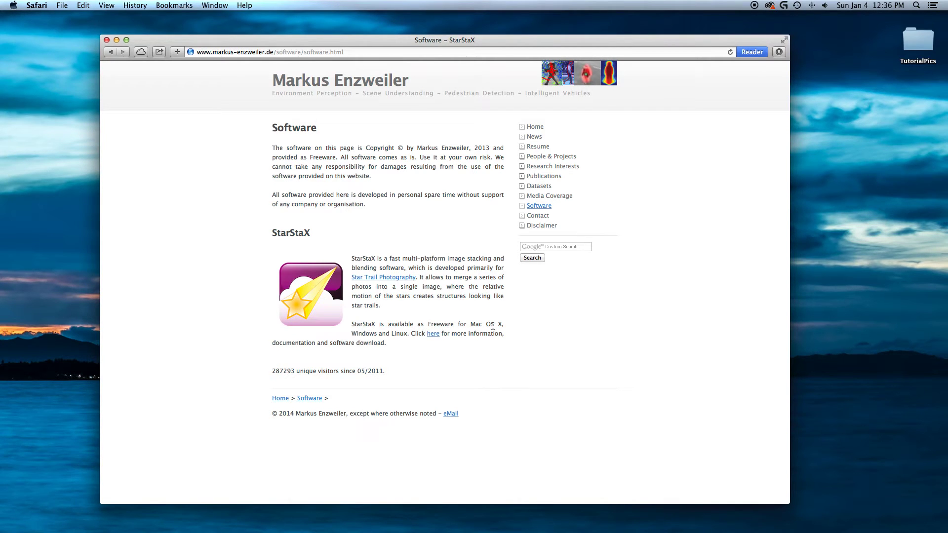
pyautogui.click(433, 334)
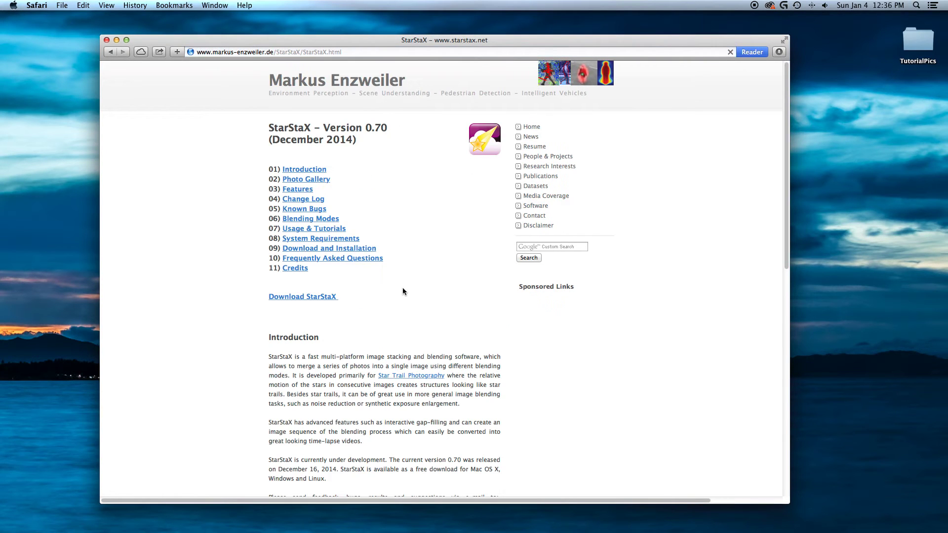
# Scroll the StarStaX project page and jump to the Download and Installation section.
pyautogui.scroll(-3, 381, 315)
pyautogui.scroll(3, 404, 316)
pyautogui.scroll(-3, 318, 153)
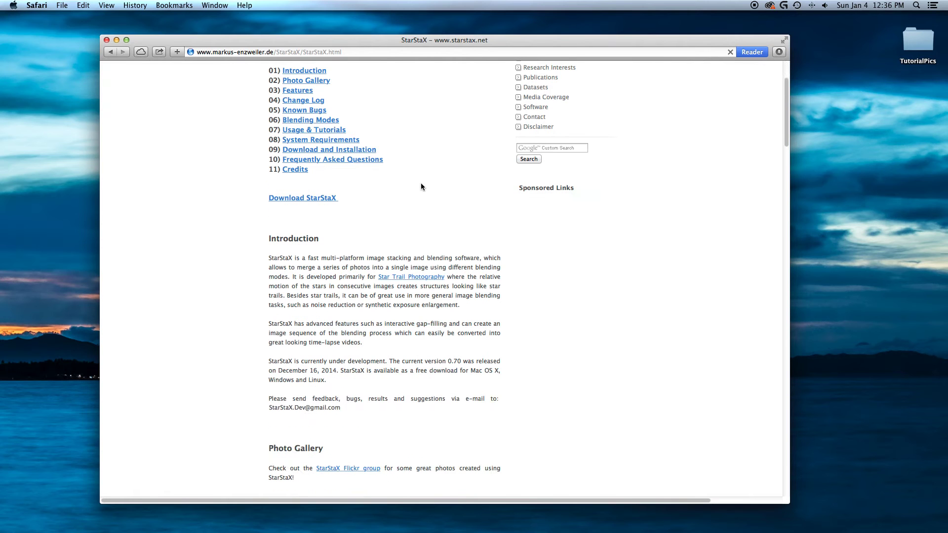
pyautogui.scroll(-6, 390, 168)
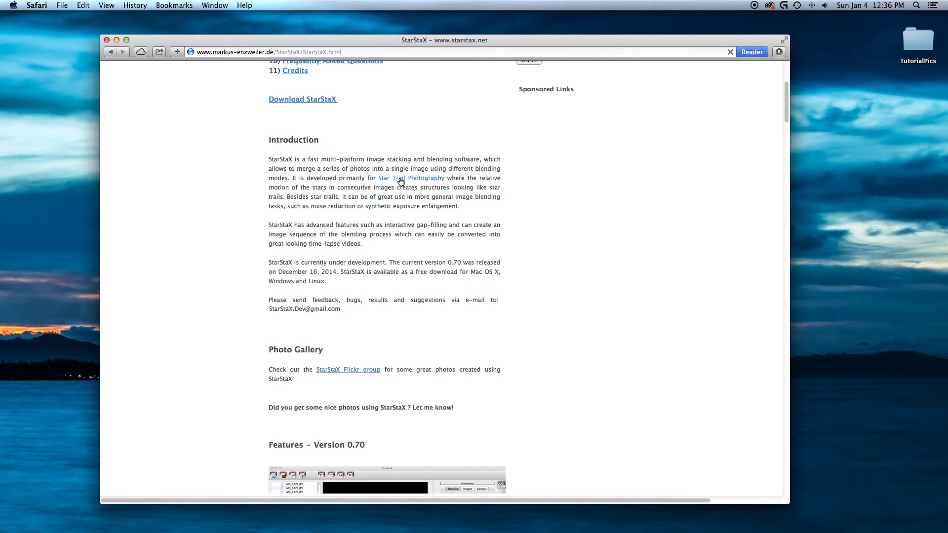
pyautogui.scroll(9, 403, 181)
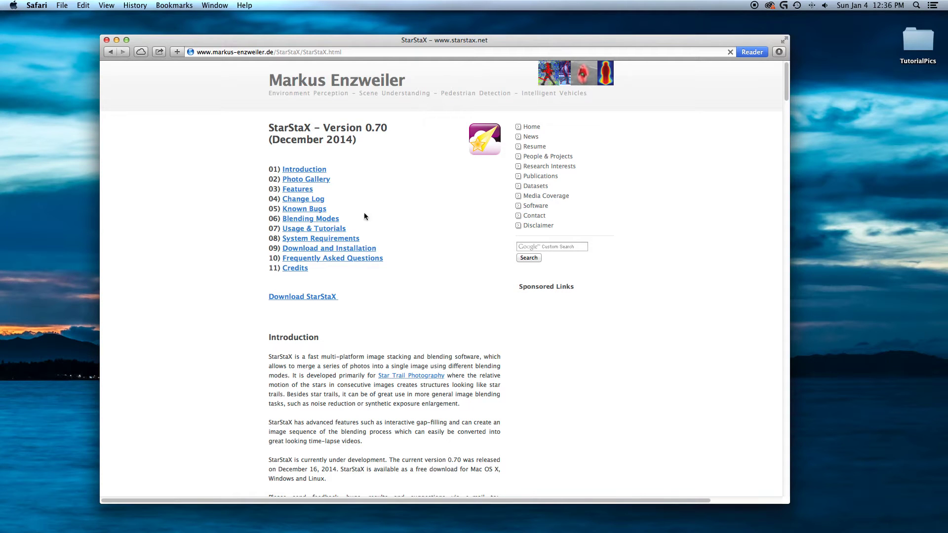
pyautogui.click(321, 298)
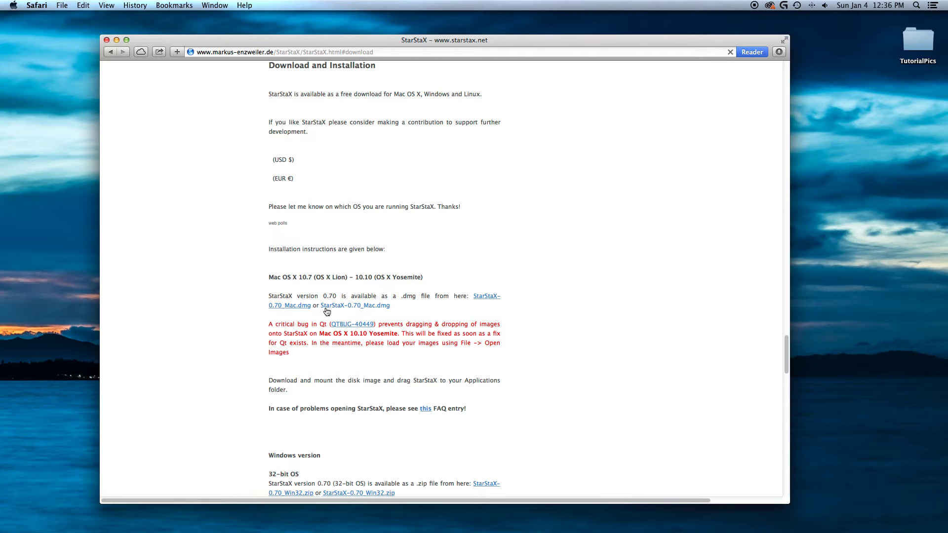
# Read through the download, requirements and usage sections, then close Safari.
pyautogui.scroll(-10, 301, 165)
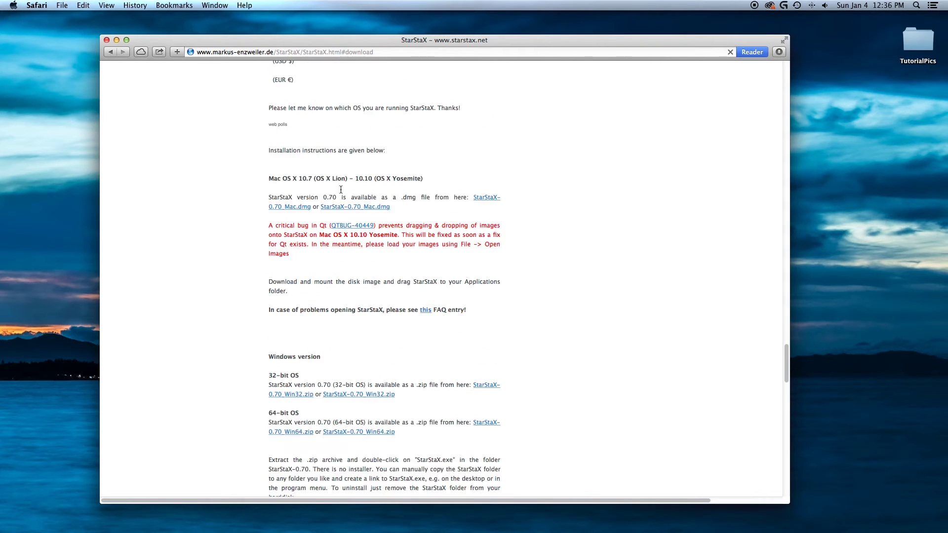
pyautogui.scroll(-4, 316, 262)
pyautogui.scroll(10, 340, 280)
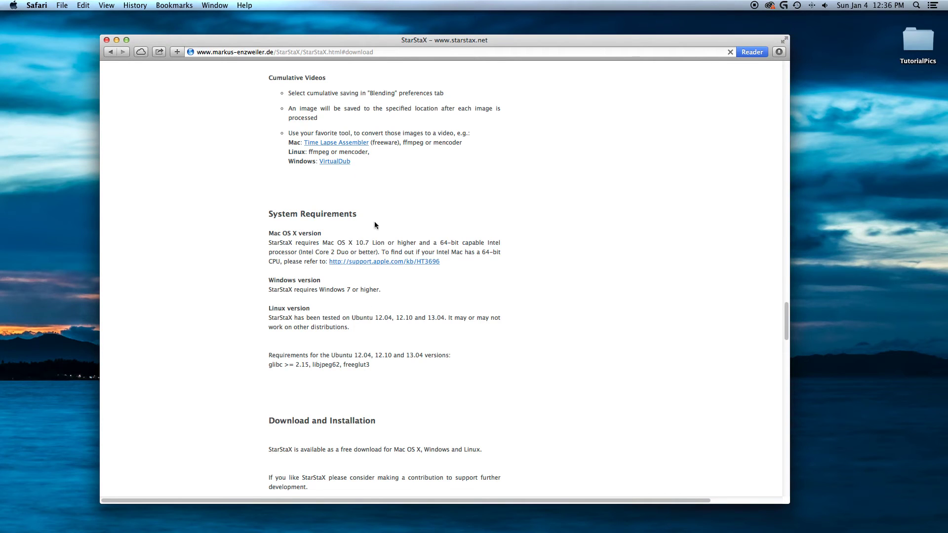
pyautogui.scroll(-1, 383, 263)
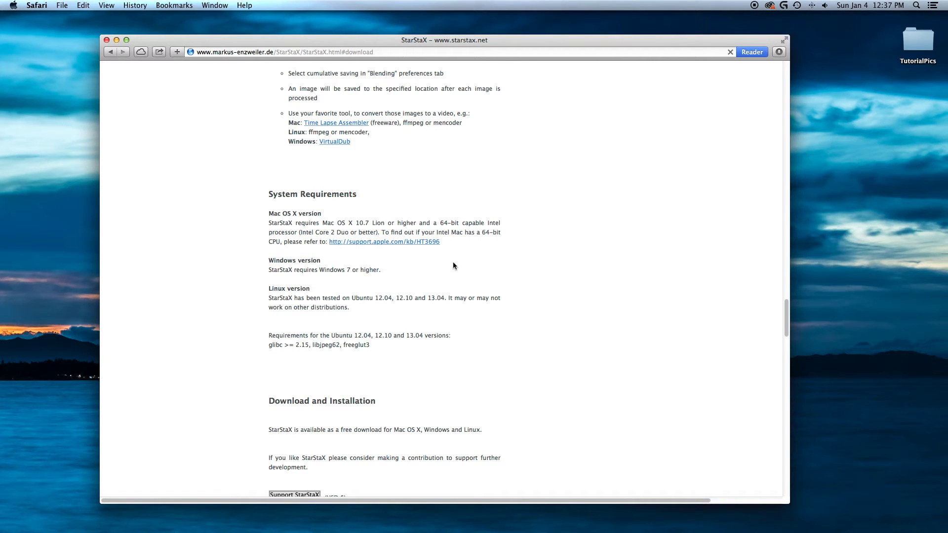
pyautogui.scroll(5, 444, 262)
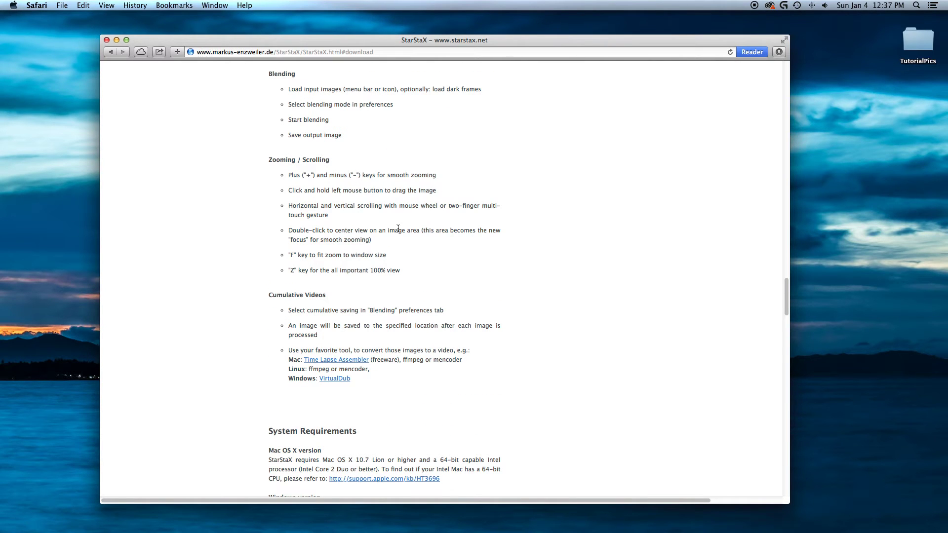
pyautogui.scroll(7, 411, 253)
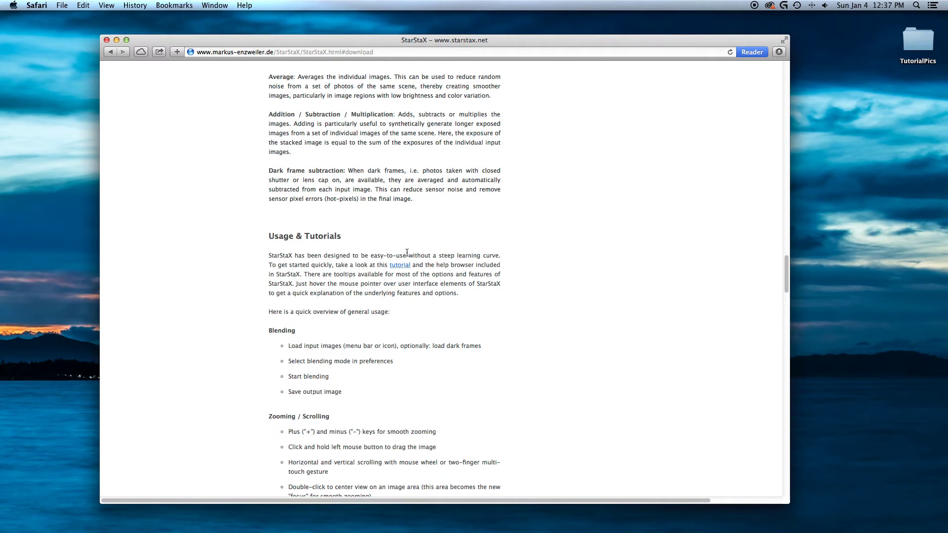
pyautogui.scroll(-11, 405, 252)
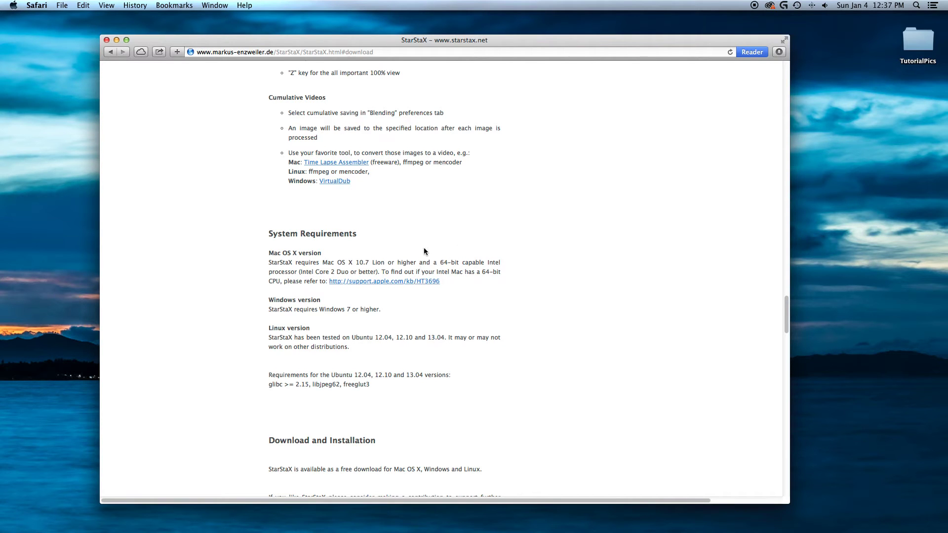
pyautogui.scroll(10, 382, 227)
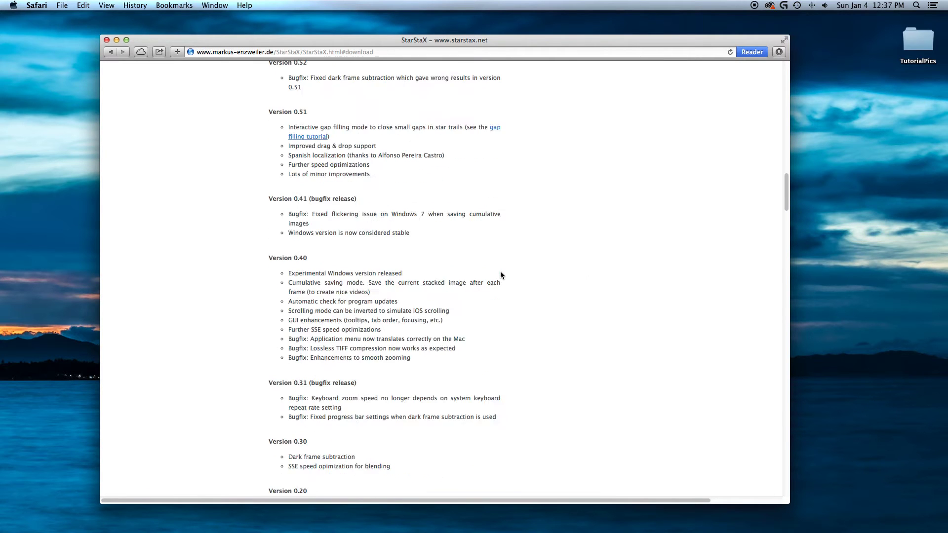
pyautogui.scroll(-8, 500, 271)
pyautogui.scroll(-15, 536, 228)
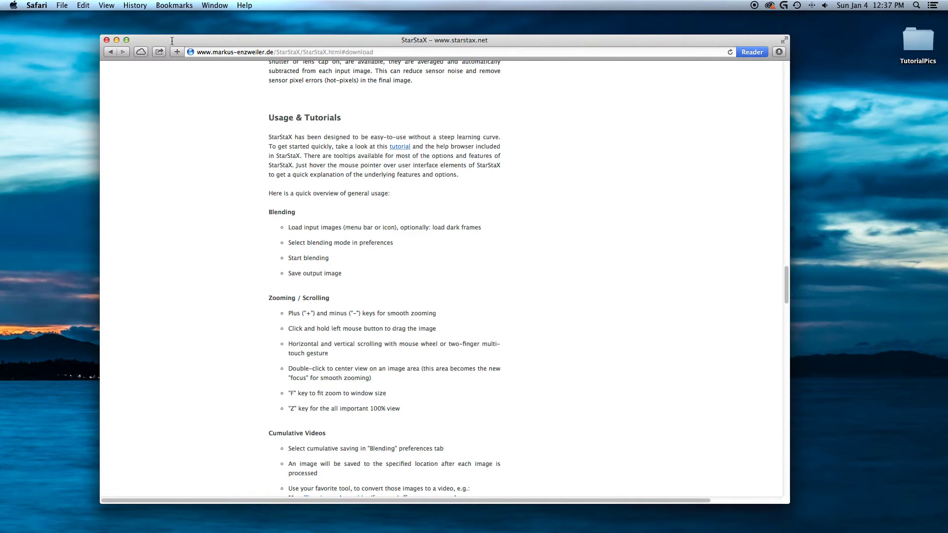
pyautogui.click(107, 39)
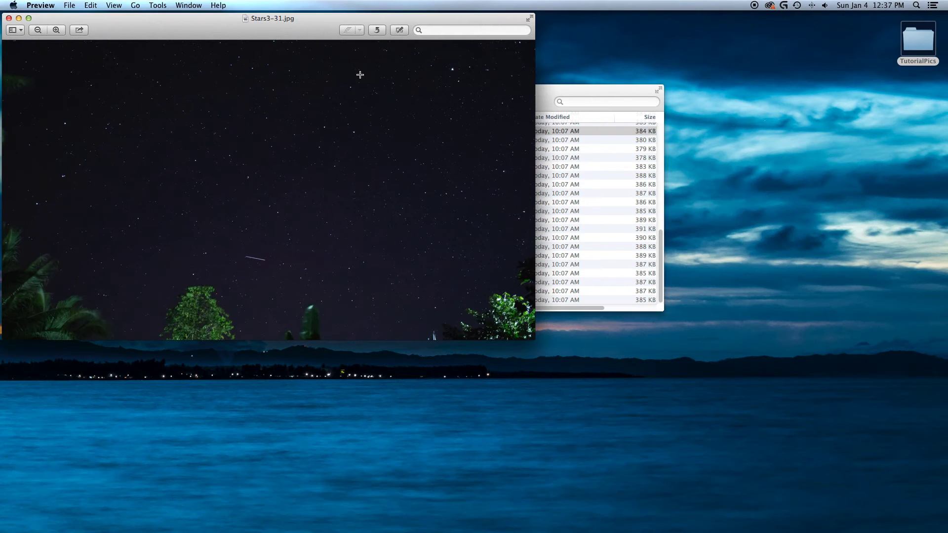
# Move the Stars3-31.jpg Preview window to the centre of the screen.
pyautogui.moveTo(316, 28); pyautogui.dragTo(453, 113)
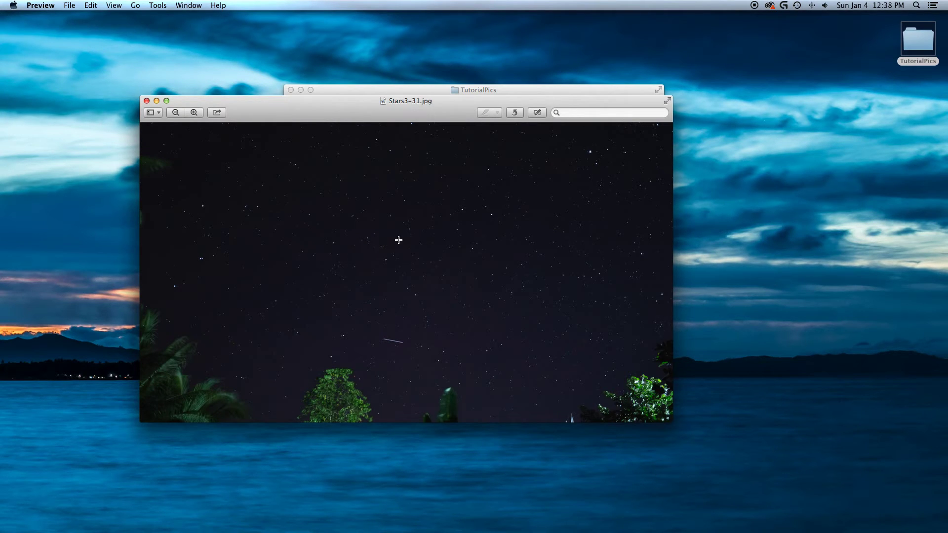
# Launch Calculator from the Dock and shift its window slightly right.
pyautogui.moveTo(641, 531)
pyautogui.click(524, 514)
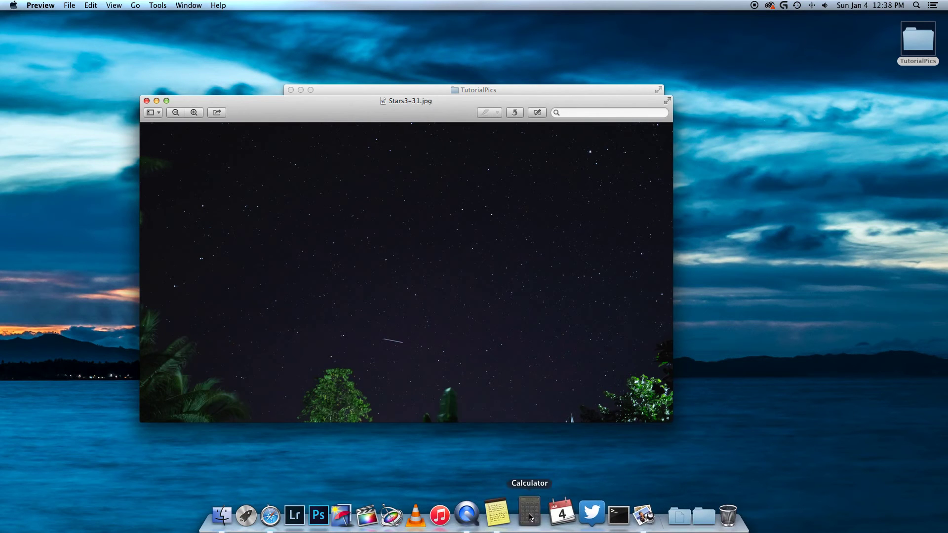
pyautogui.click(430, 128)
pyautogui.moveTo(430, 130); pyautogui.dragTo(468, 128)
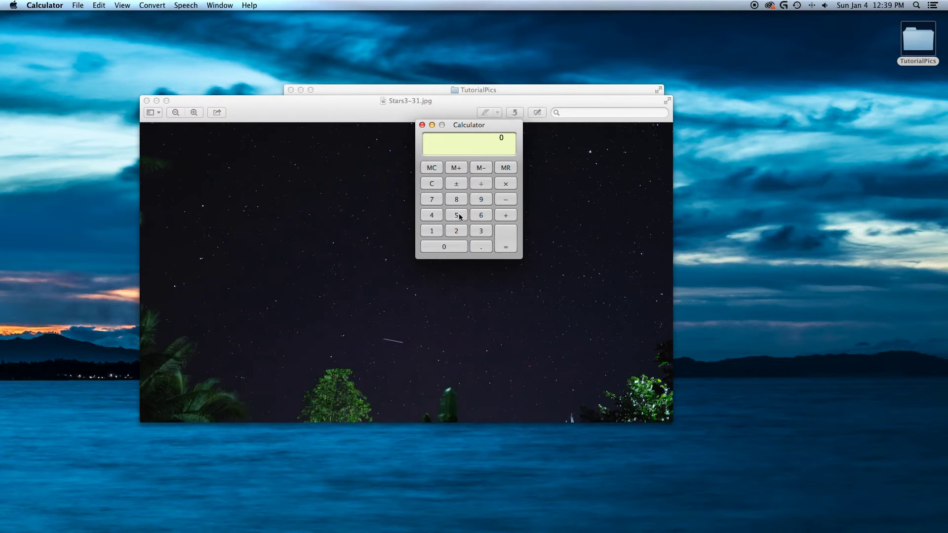
# Compute 500 ÷ 27 (18.51851851852) and close Calculator.
pyautogui.click(455, 217)
pyautogui.click(443, 250)
pyautogui.click(443, 249)
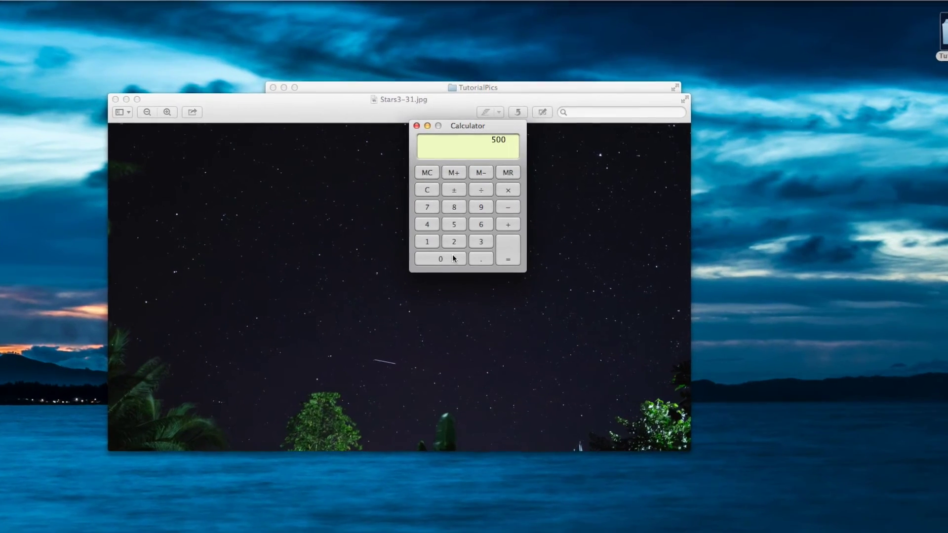
pyautogui.click(481, 199)
pyautogui.click(428, 296)
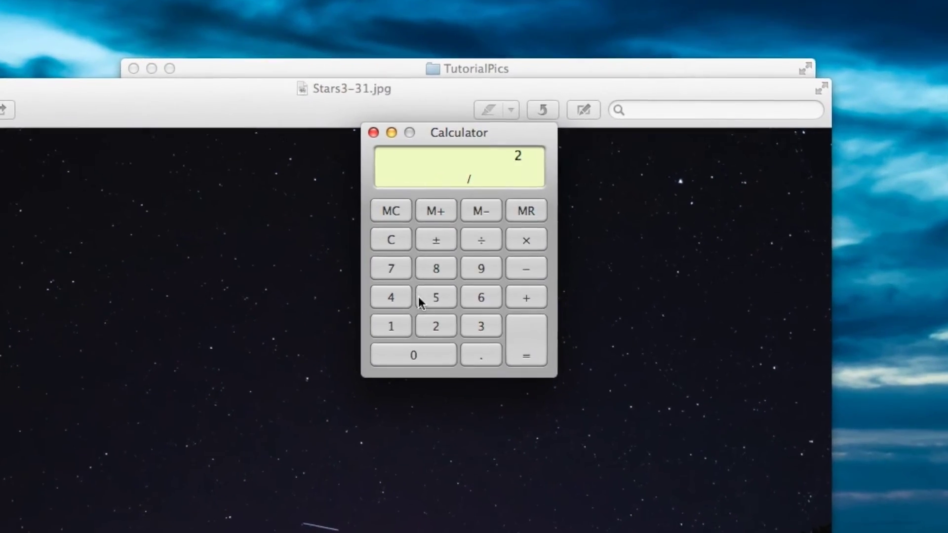
pyautogui.click(405, 247)
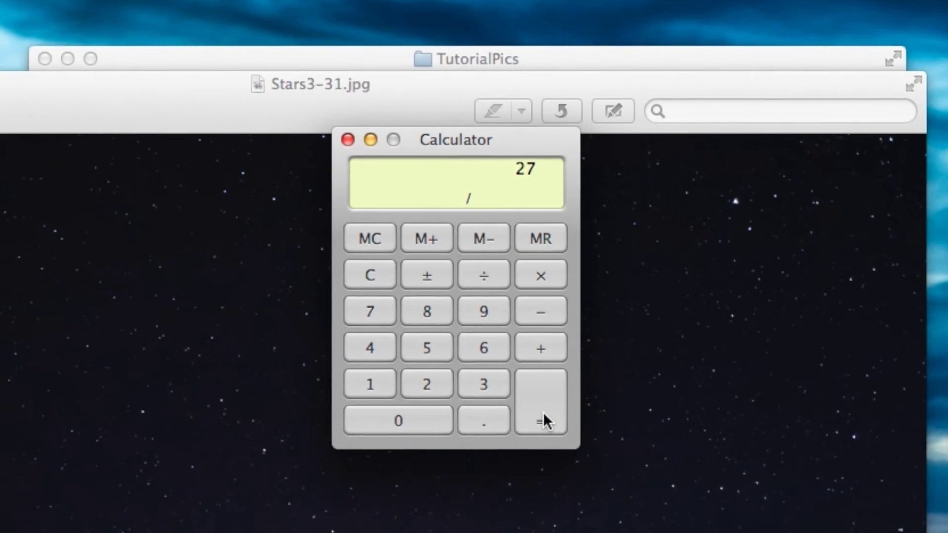
pyautogui.click(547, 435)
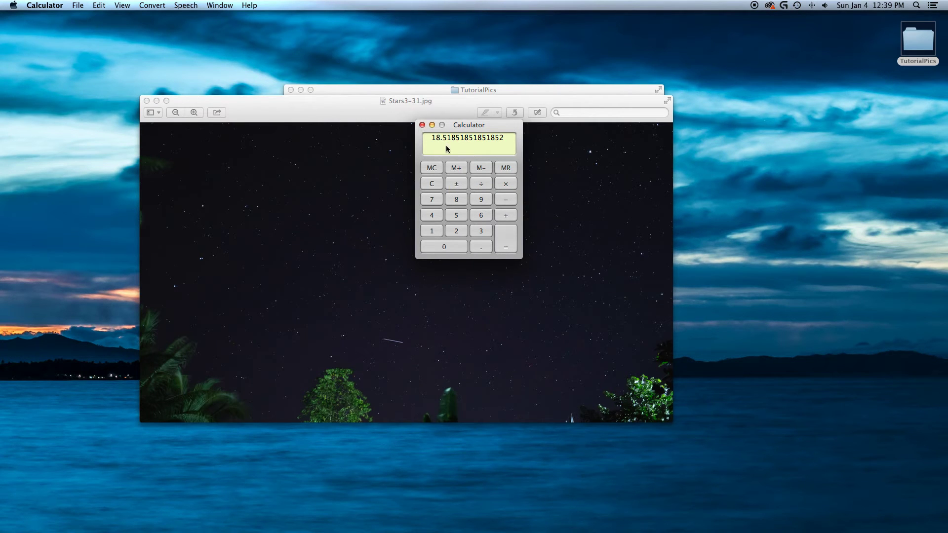
pyautogui.click(423, 125)
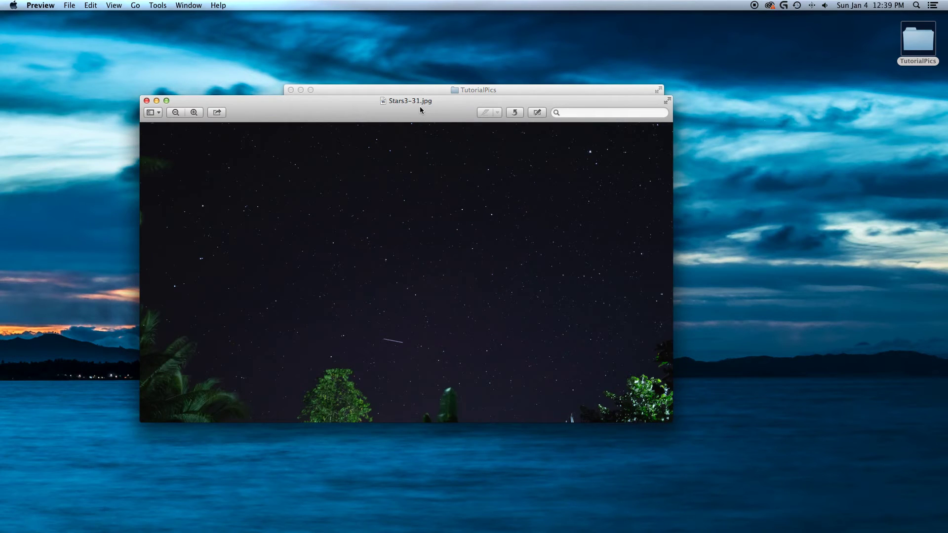
# Close the Stars3-31.jpg photo and the TutorialPics folder, then bring up Launchpad.
pyautogui.click(146, 100)
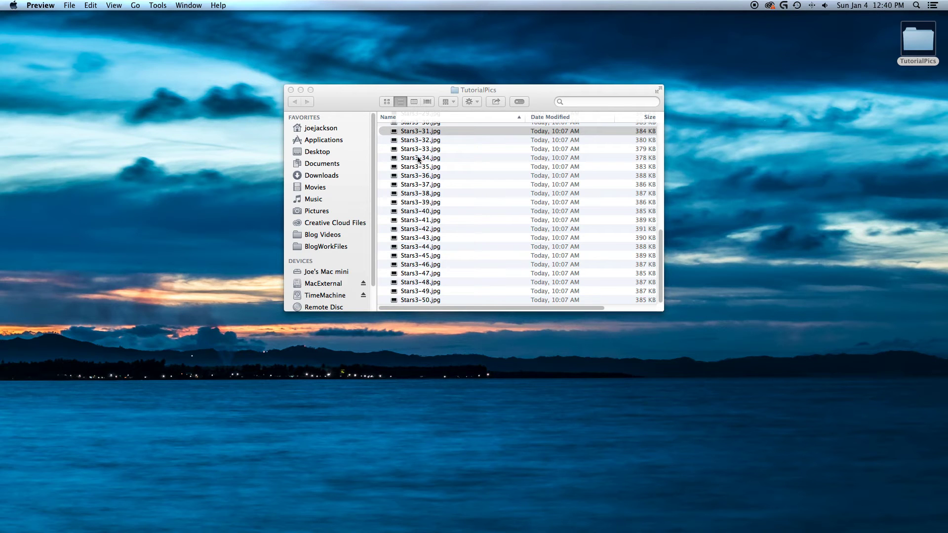
pyautogui.click(291, 90)
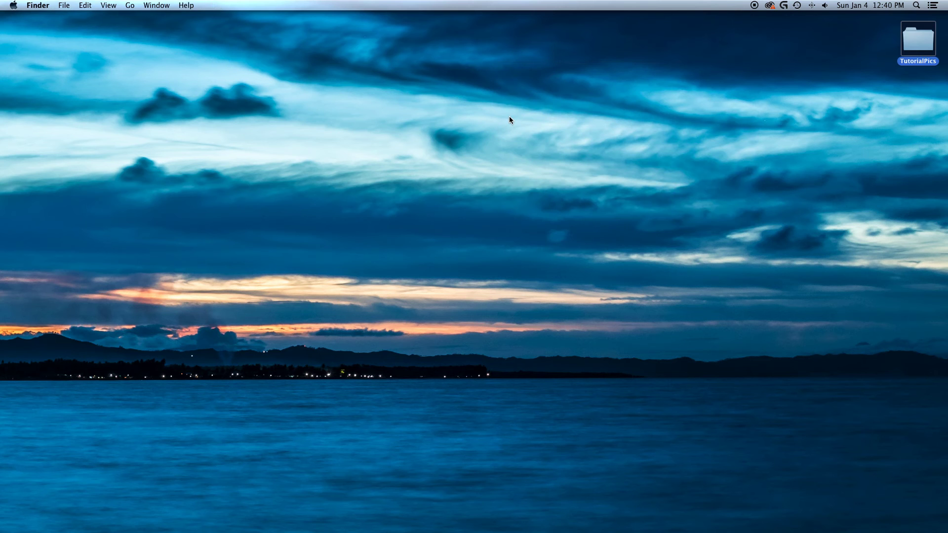
pyautogui.press('F4')
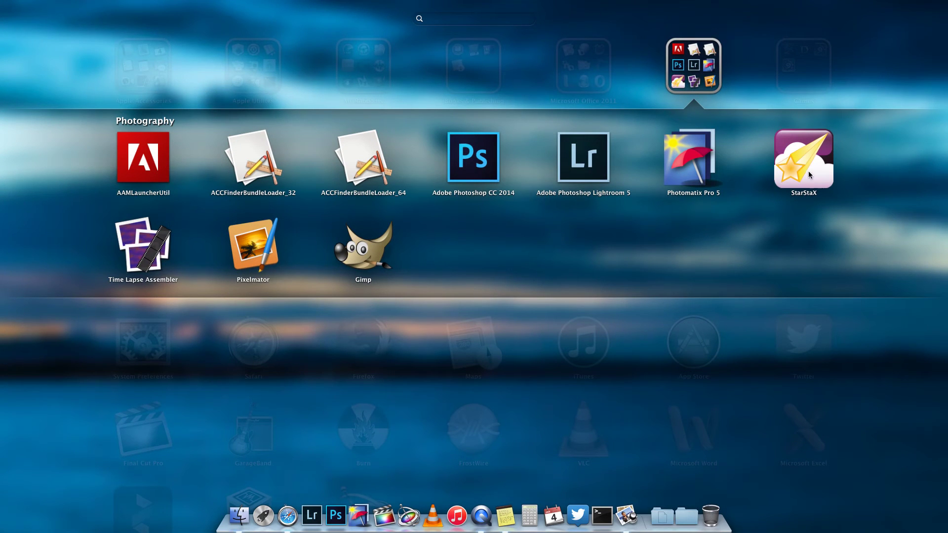
# Launch StarStaX from Launchpad's Photography folder and reposition its window.
pyautogui.click(798, 161)
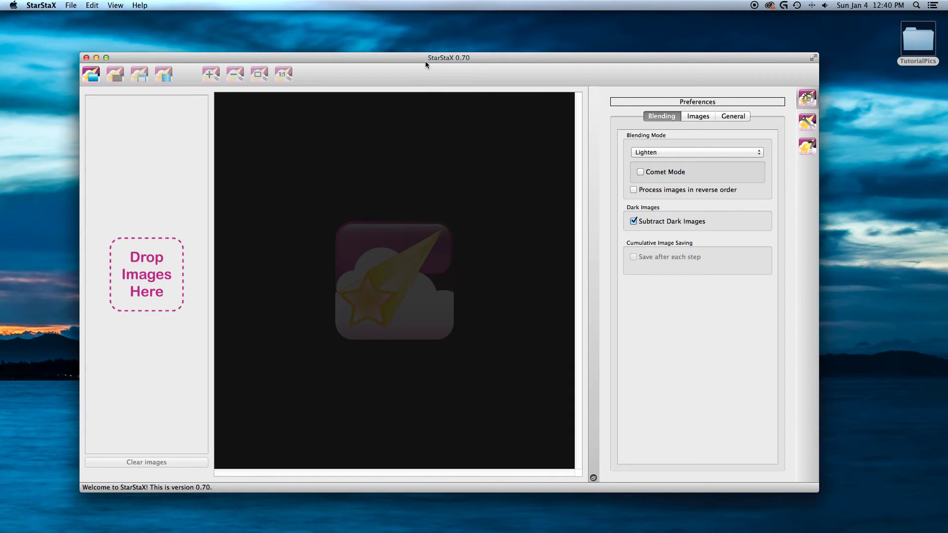
pyautogui.moveTo(425, 59); pyautogui.dragTo(440, 49)
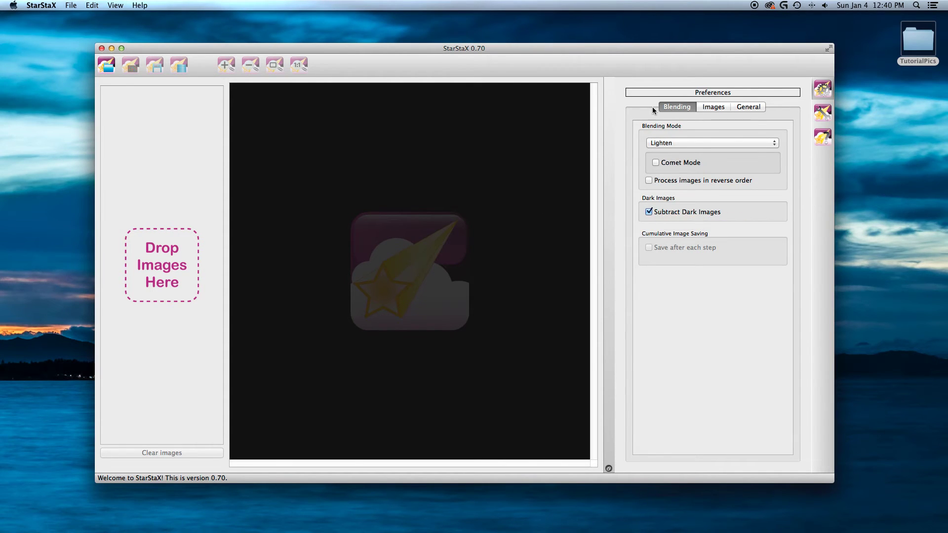
# Change the Blending Mode from Lighten to Gap Filling in Preferences.
pyautogui.click(701, 144)
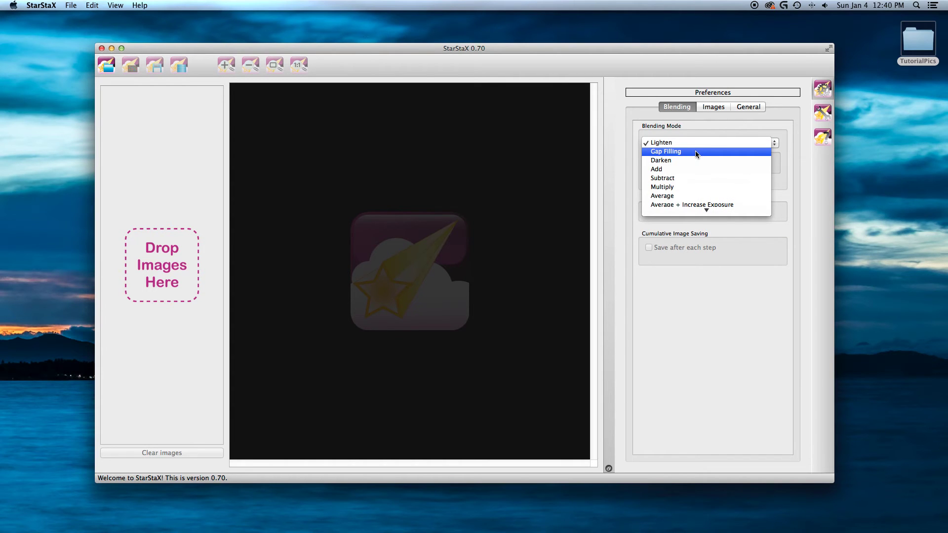
pyautogui.click(696, 152)
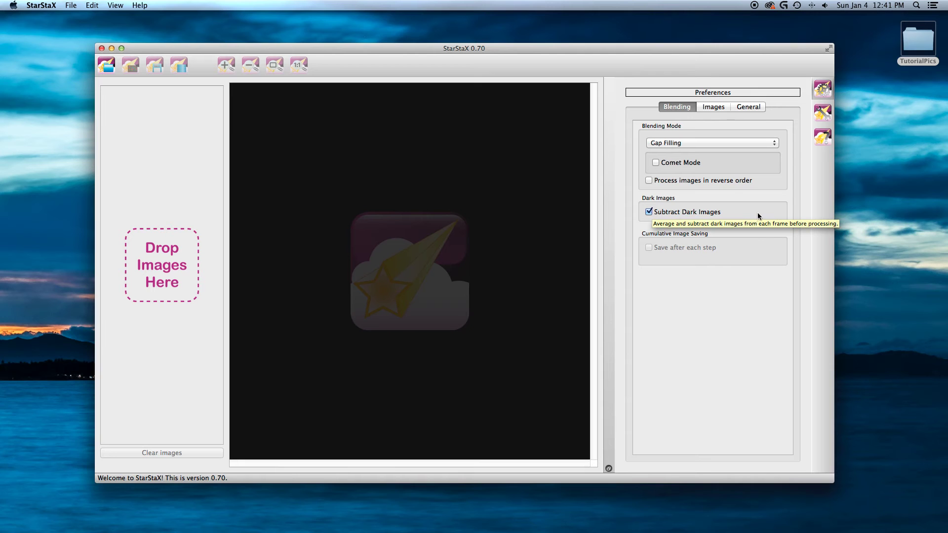
pyautogui.click(713, 107)
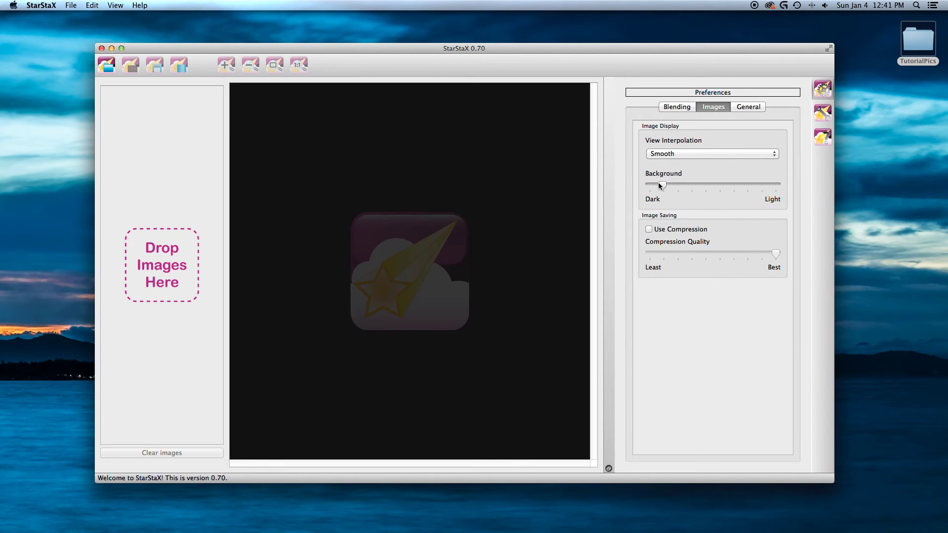
# Lighten the Images background, check General preferences, and show Gap Filling tools (Threshold Low, Amount Less).
pyautogui.moveTo(659, 186)
pyautogui.mouseDown()
pyautogui.moveTo(679, 186)
pyautogui.moveTo(631, 186)
pyautogui.moveTo(694, 192)
pyautogui.moveTo(664, 192)
pyautogui.mouseUp()
pyautogui.click(746, 108)
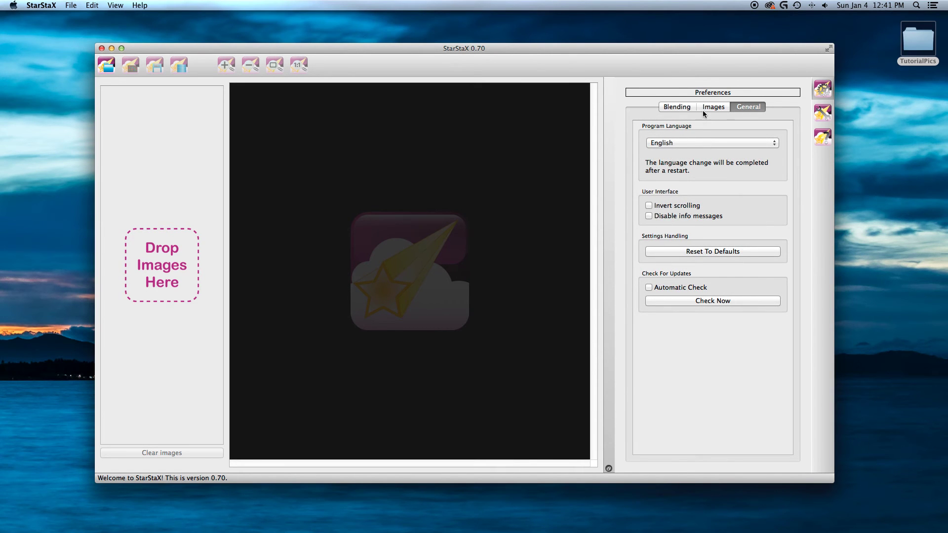
pyautogui.click(823, 113)
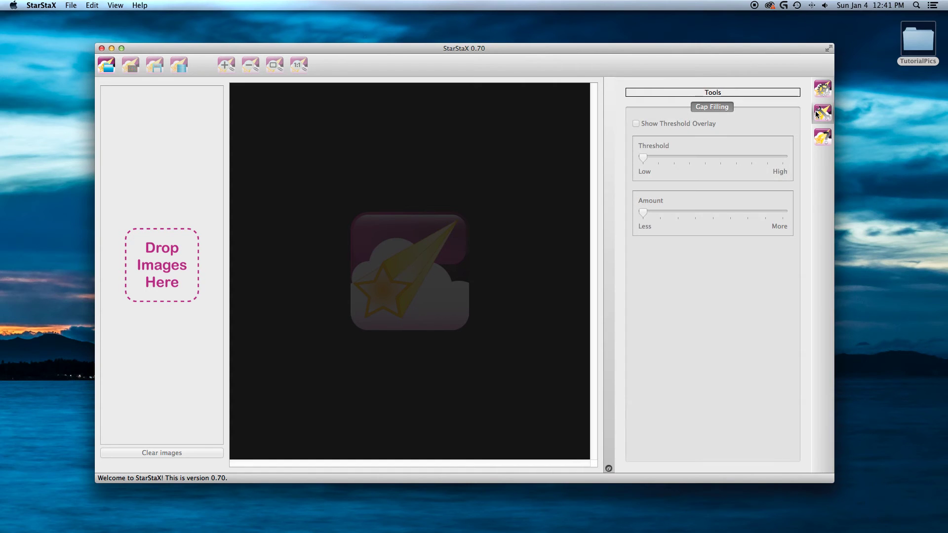
pyautogui.click(822, 137)
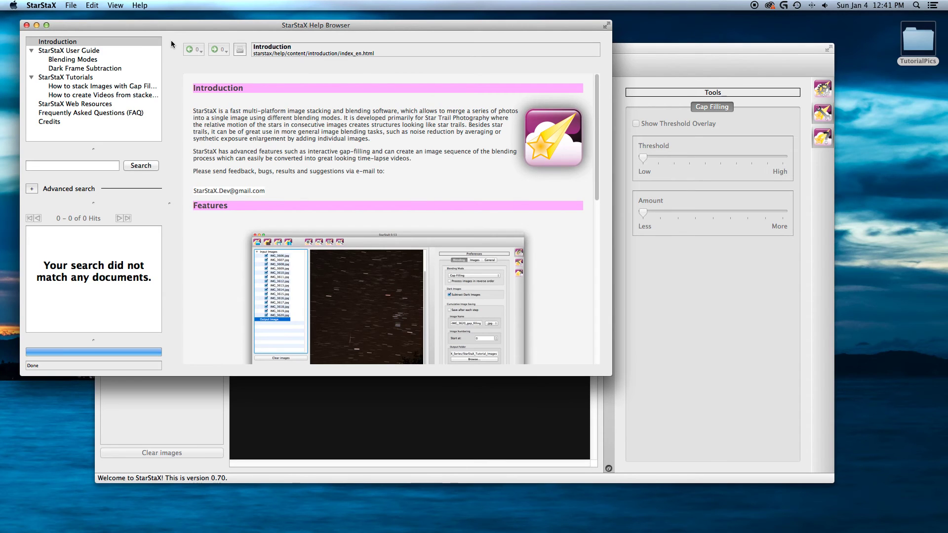
pyautogui.click(26, 26)
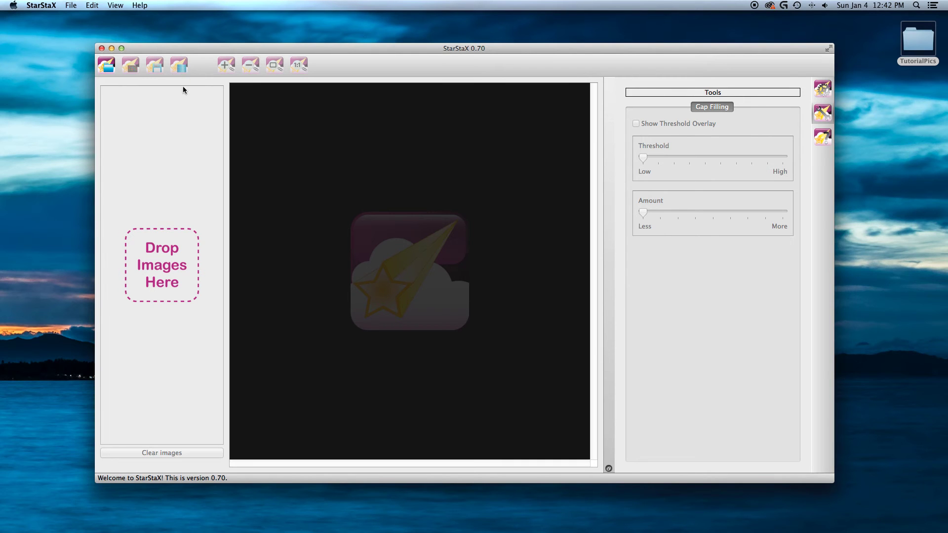
# Open the image chooser and browse to the Desktop > TutorialPics folder.
pyautogui.click(107, 66)
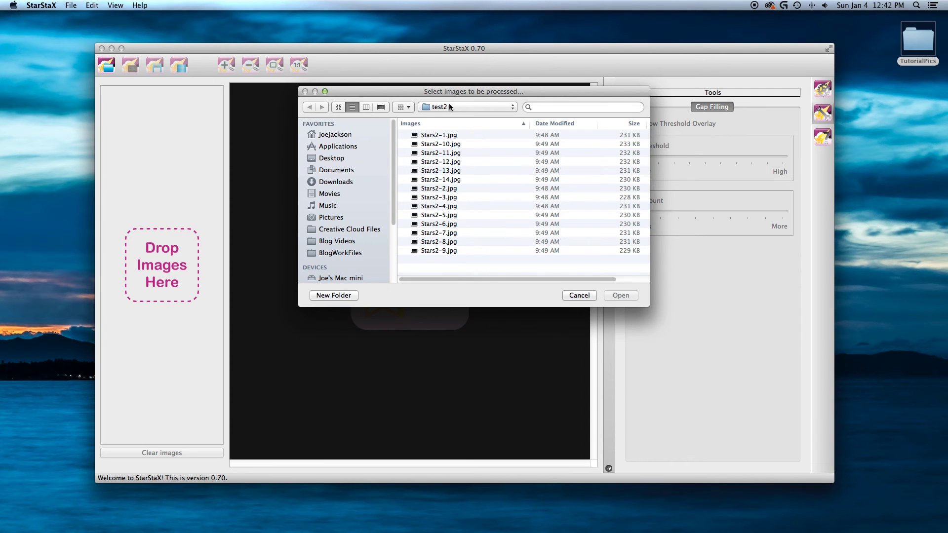
pyautogui.click(332, 160)
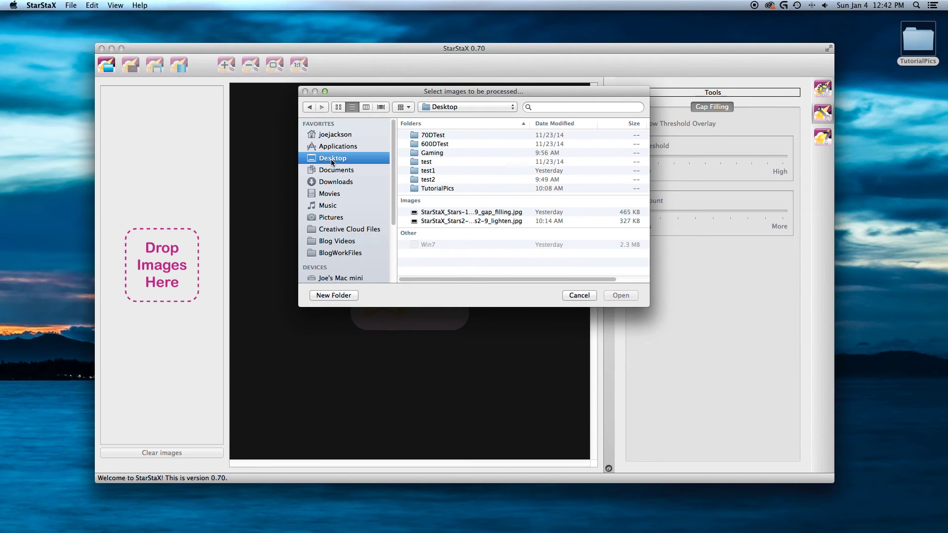
pyautogui.doubleClick(438, 189)
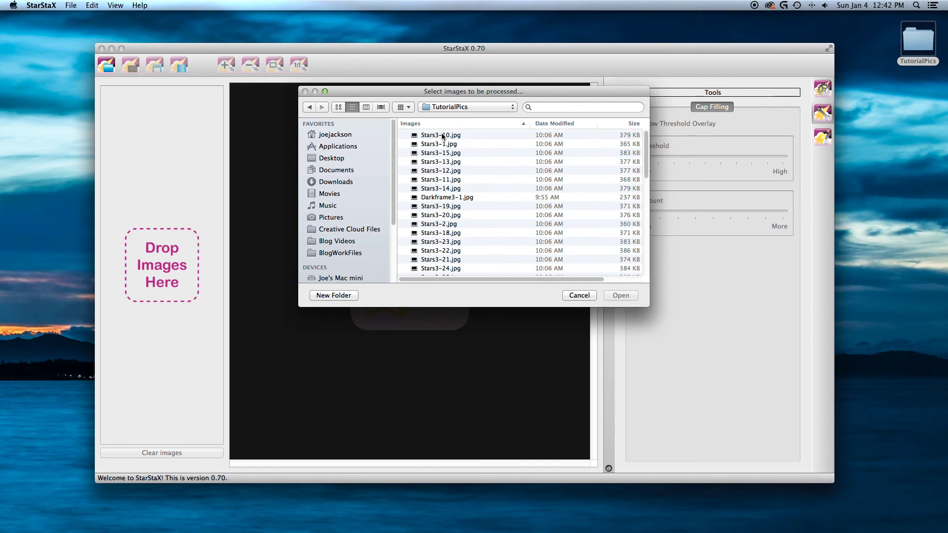
pyautogui.scroll(-3, 475, 141)
pyautogui.scroll(3, 466, 162)
# Load Stars3-10.jpg through Stars3-9.jpg as input images, excluding Darkframe3-1.jpg.
pyautogui.click(437, 135)
pyautogui.scroll(-10, 467, 198)
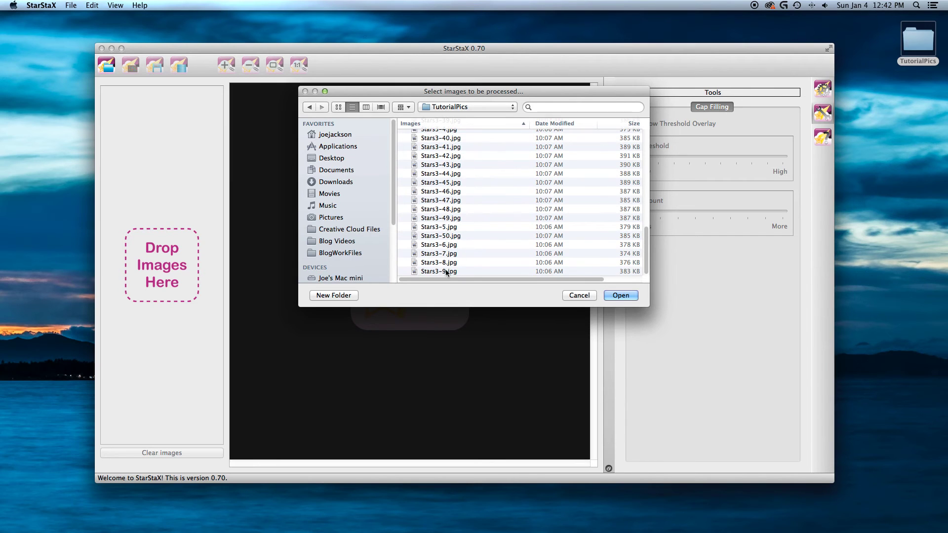
pyautogui.keyDown('shift'); pyautogui.click(446, 272); pyautogui.keyUp('shift')
pyautogui.scroll(10, 461, 242)
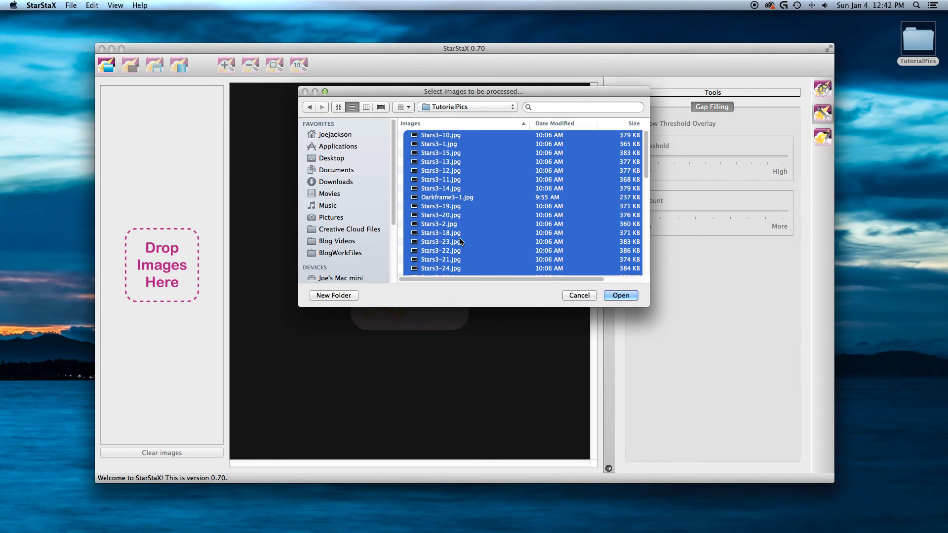
pyautogui.keyDown('super'); pyautogui.click(447, 199); pyautogui.keyUp('super')
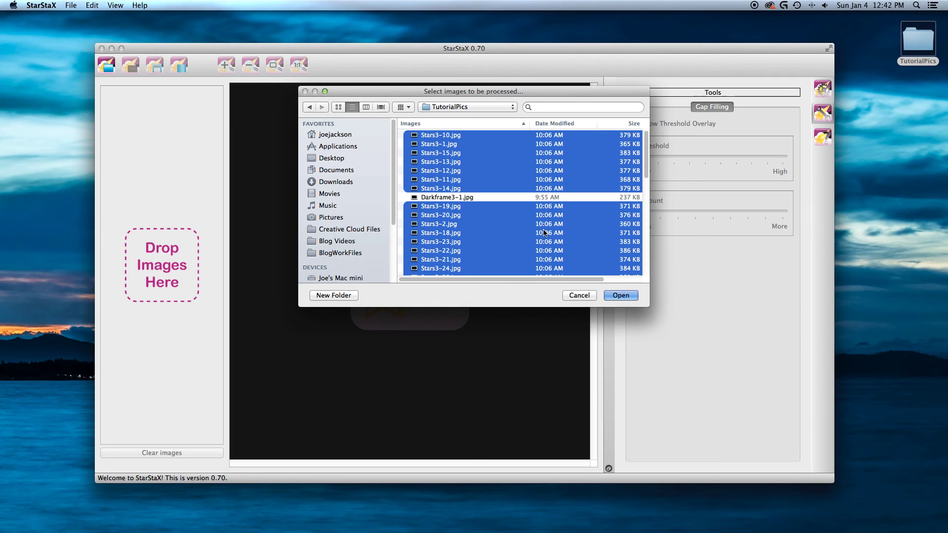
pyautogui.click(621, 295)
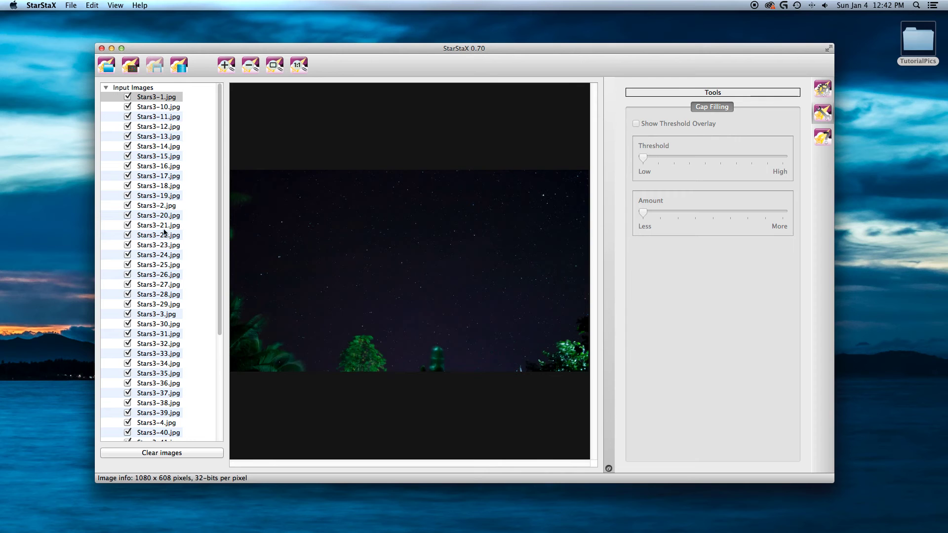
pyautogui.click(130, 68)
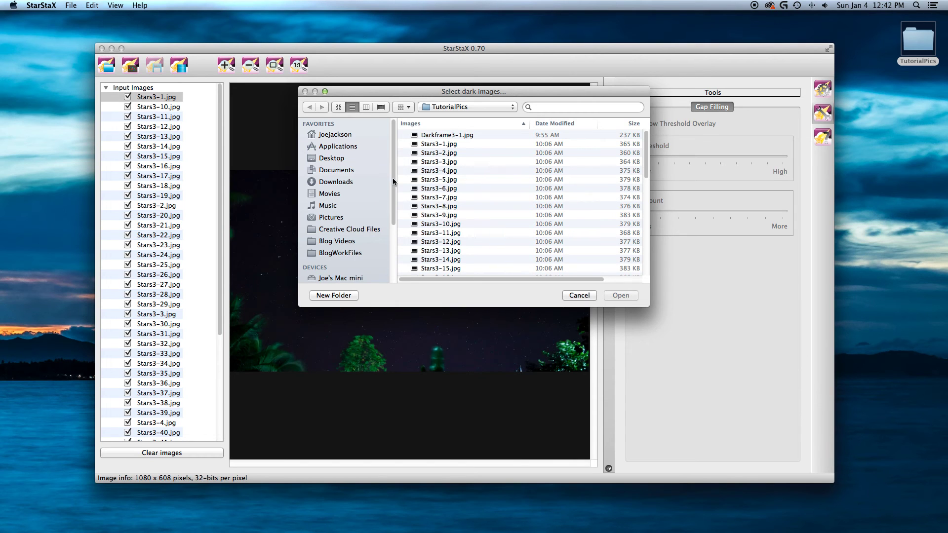
# Load Darkframe3-1.jpg from TutorialPics as the dark frame and start blending the star photos.
pyautogui.click(437, 135)
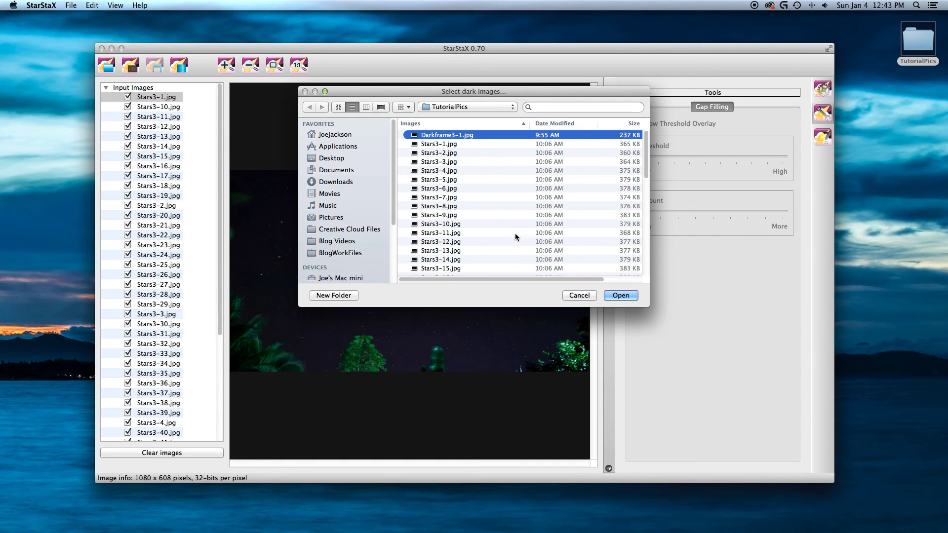
pyautogui.click(621, 296)
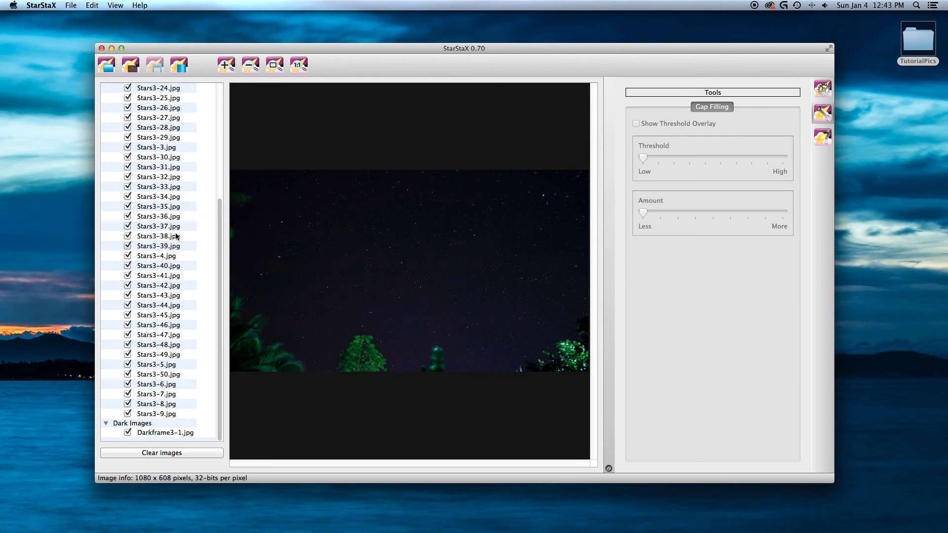
pyautogui.scroll(10, 179, 257)
pyautogui.scroll(-7, 176, 276)
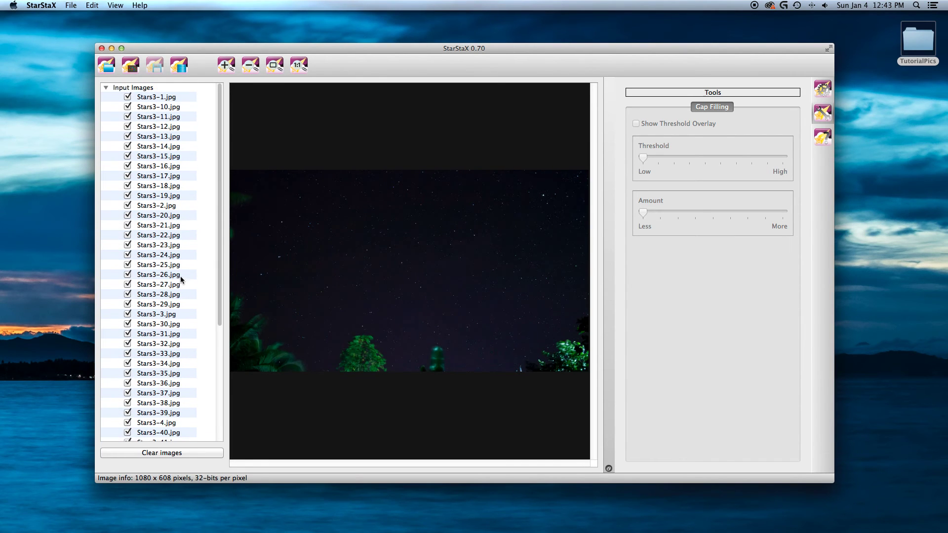
pyautogui.scroll(6, 179, 281)
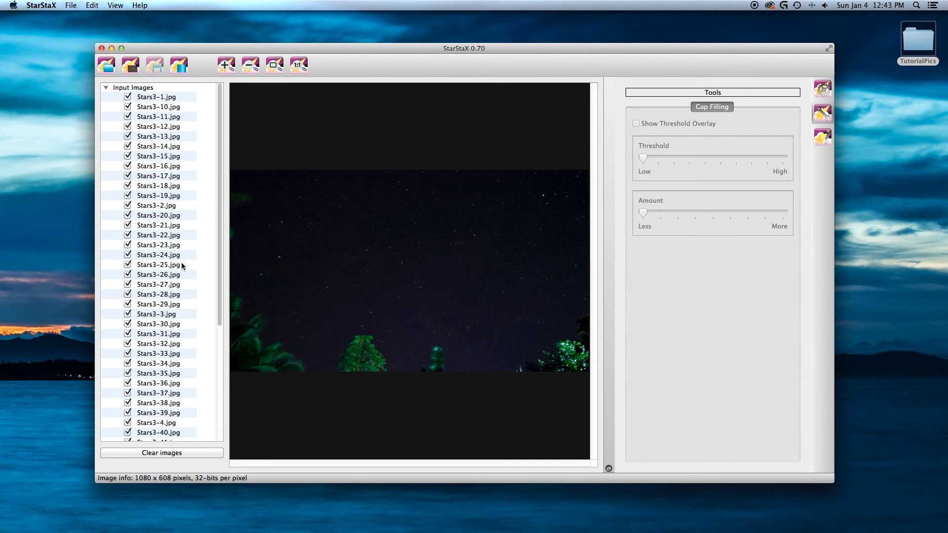
pyautogui.click(179, 66)
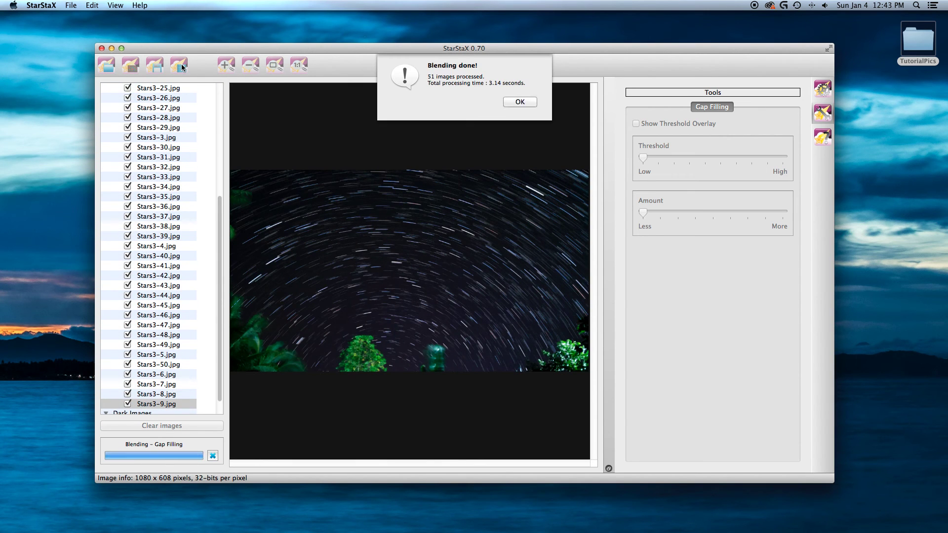
# Save the finished star-trail composite to the Desktop as 'StarStaX Tutorial Pic.jpg', then quit StarStaX.
pyautogui.click(520, 102)
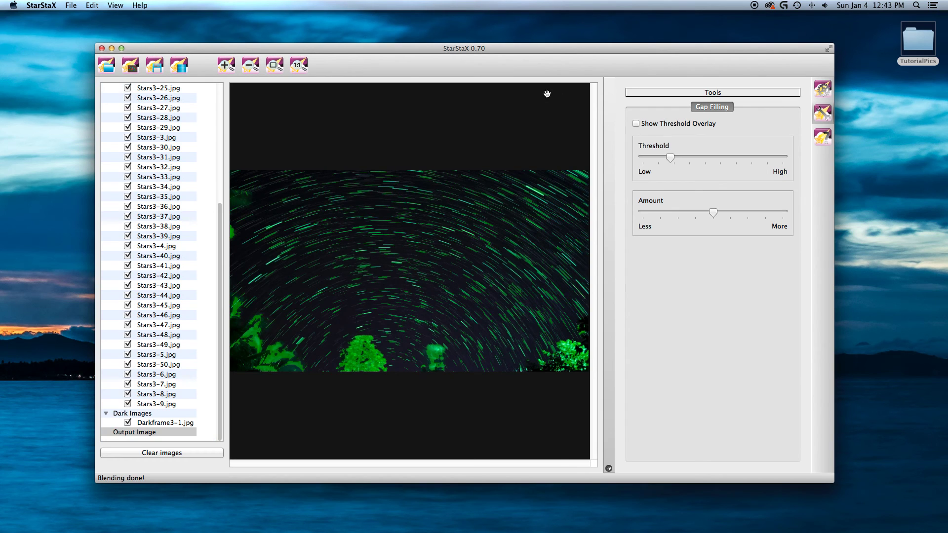
pyautogui.click(155, 67)
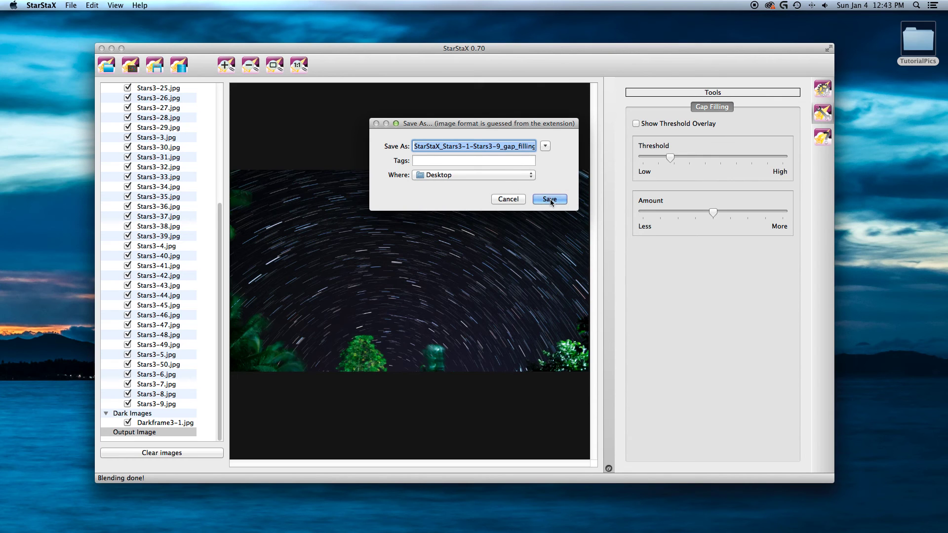
pyautogui.write('S')
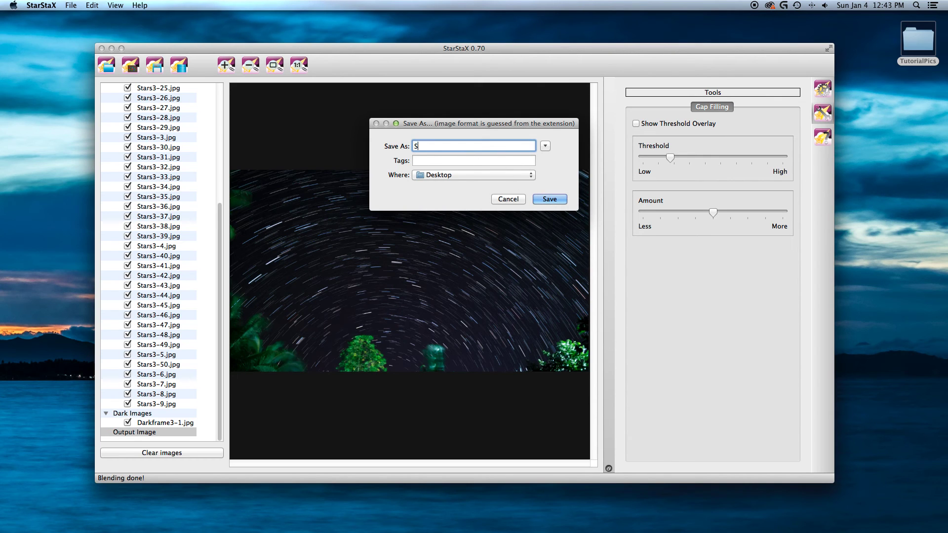
pyautogui.write('tarStaX Tutorial Pic')
pyautogui.click(550, 199)
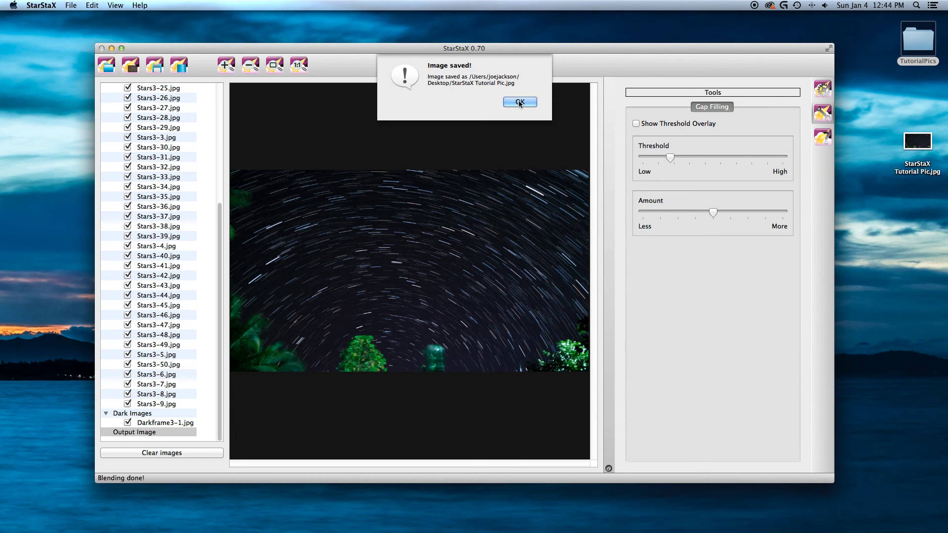
pyautogui.click(520, 103)
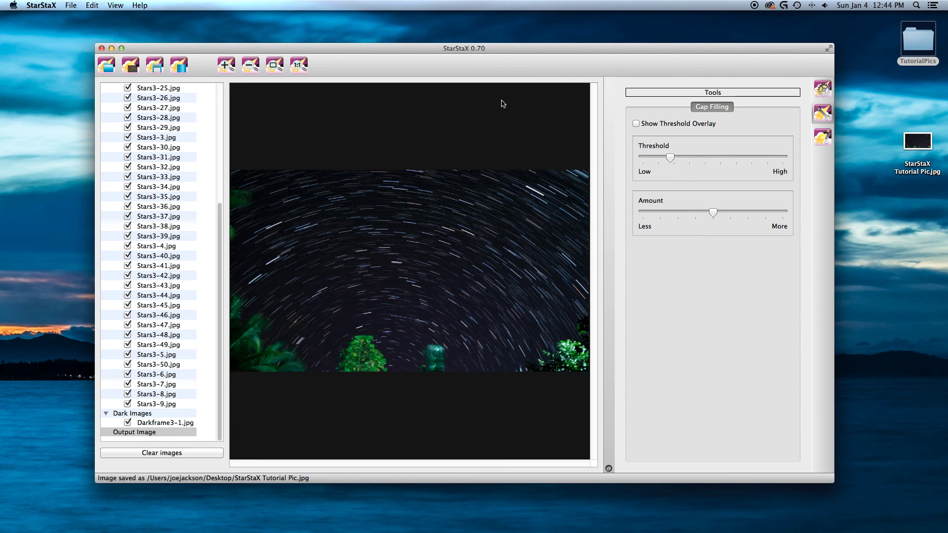
pyautogui.click(101, 48)
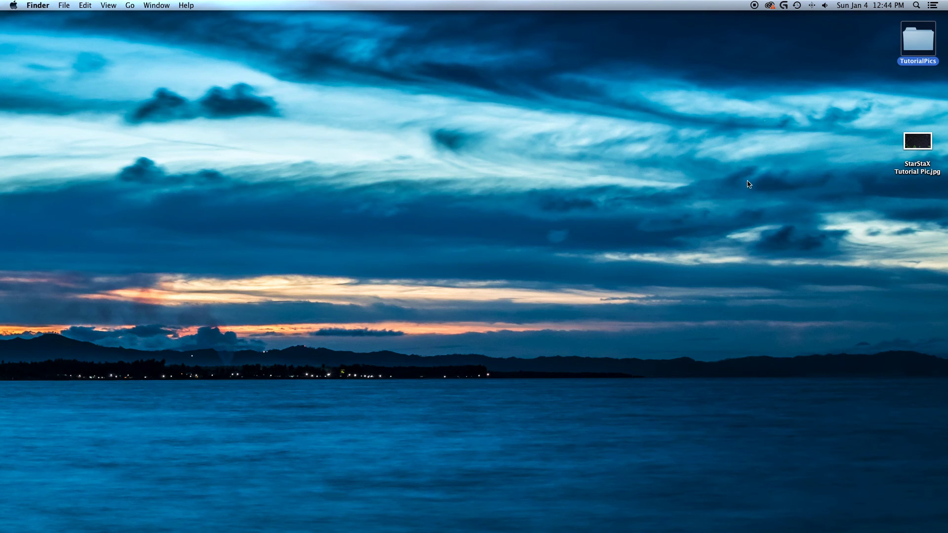
# Move the StarStaX Tutorial Pic.jpg icon to the upper-middle desktop and view it centred in Preview.
pyautogui.moveTo(925, 145); pyautogui.dragTo(330, 85)
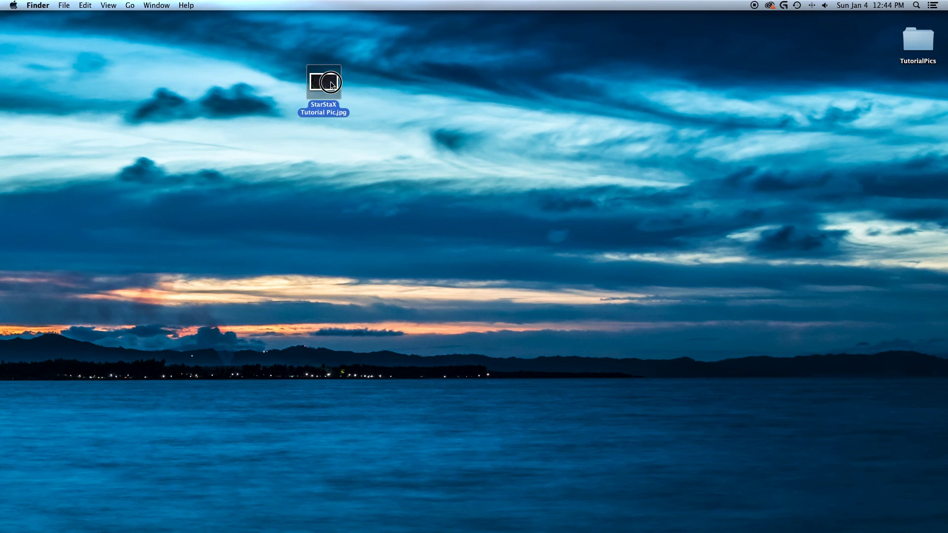
pyautogui.doubleClick(330, 84)
pyautogui.moveTo(292, 23); pyautogui.dragTo(484, 102)
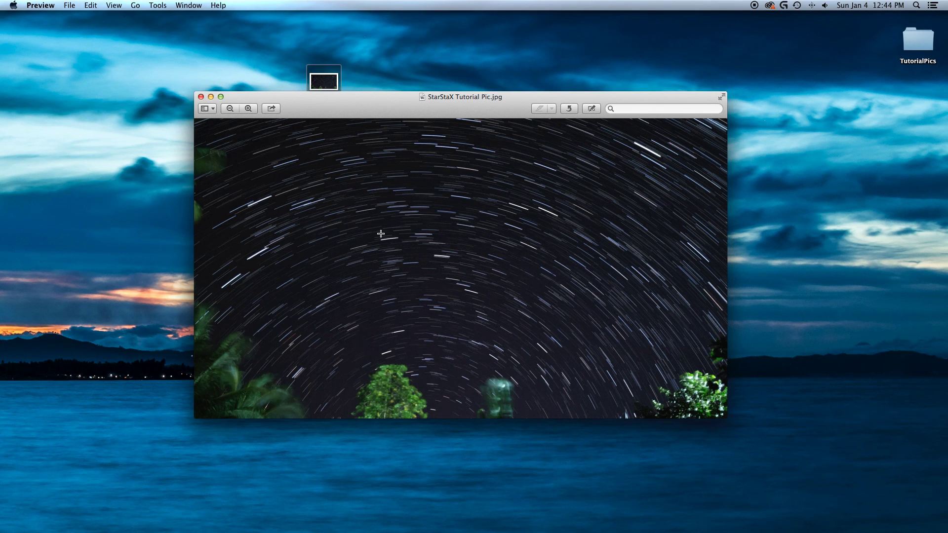
pyautogui.moveTo(469, 106); pyautogui.dragTo(427, 88)
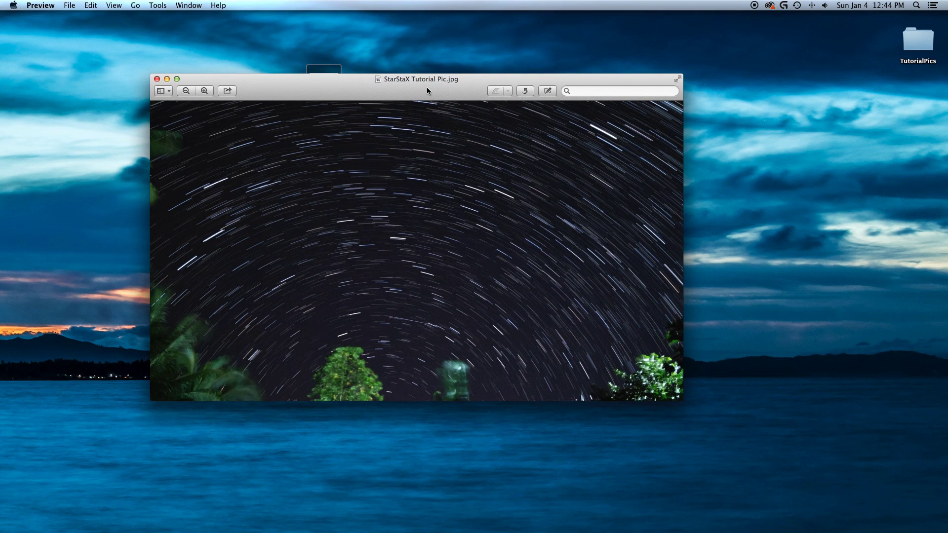